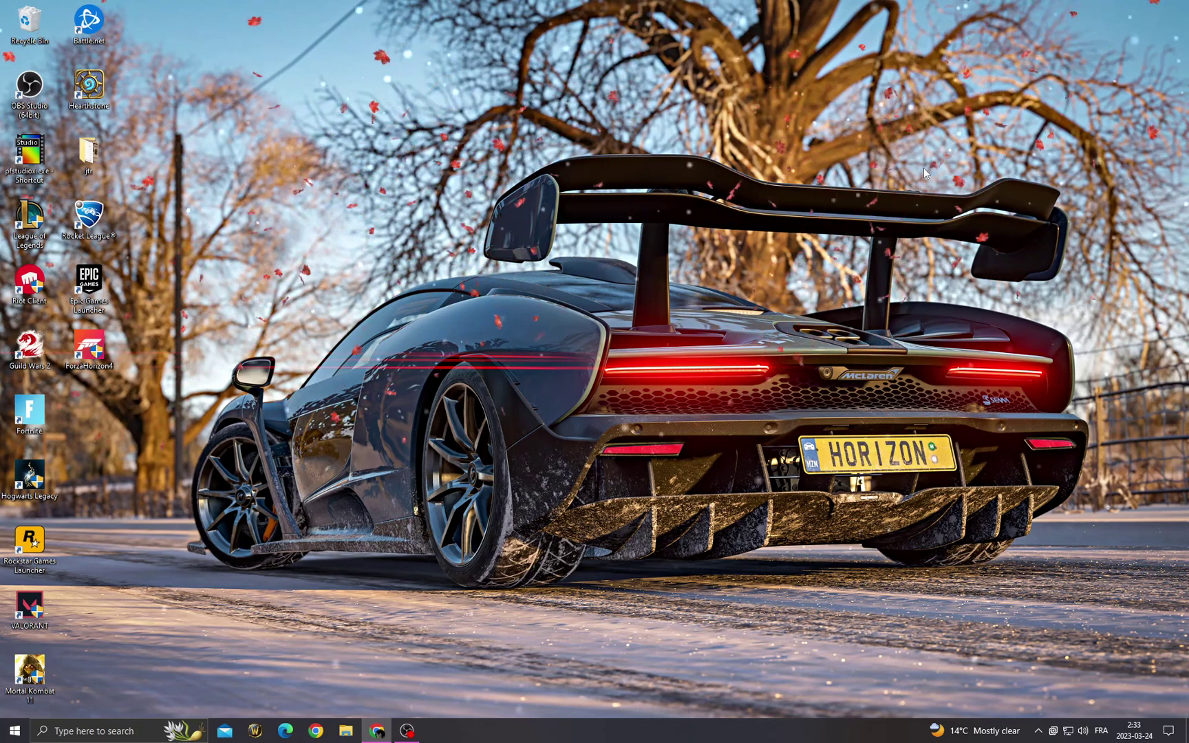
Open the Windows search panel with Win+S
{"action": "key", "text": "super+s"}
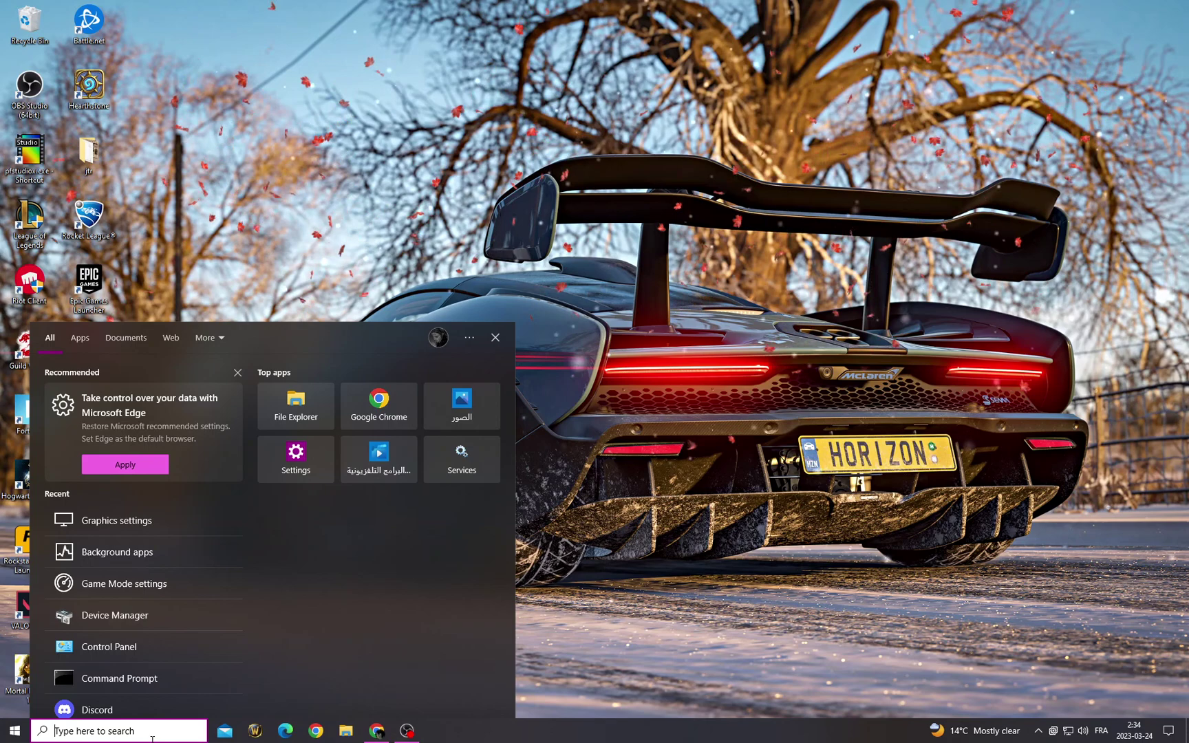
{"action": "type", "text": "grap"}
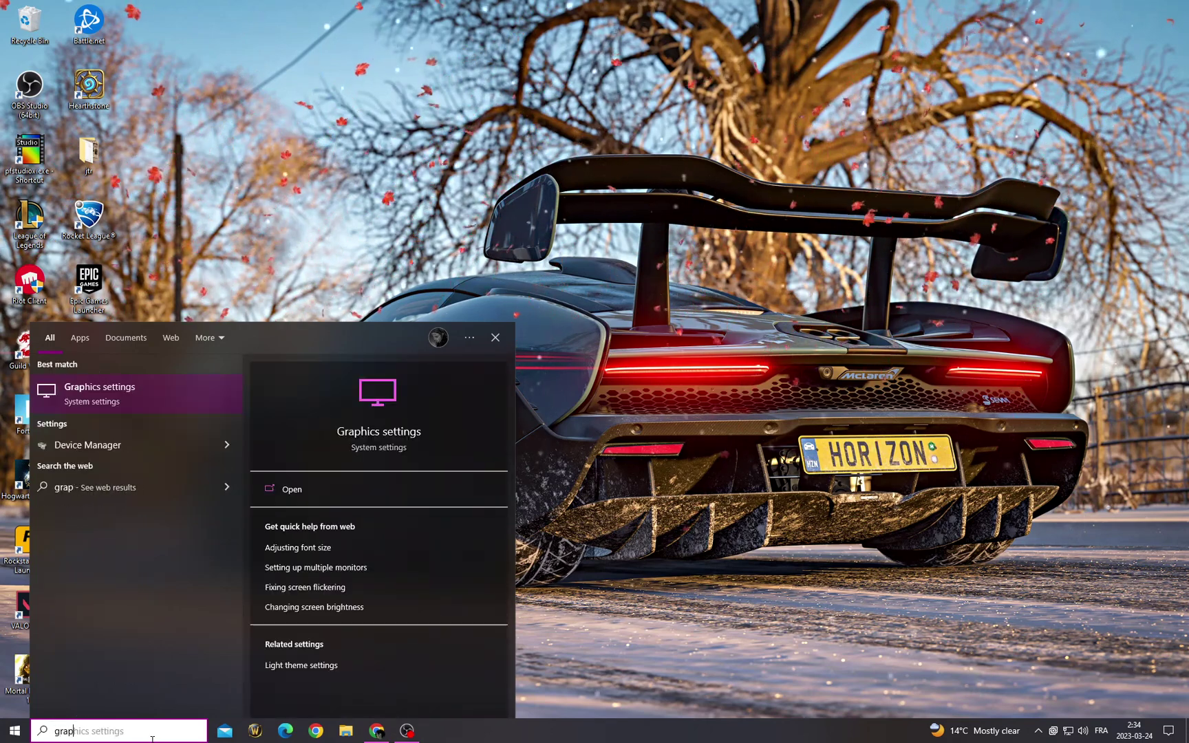
{"action": "type", "text": "hics"}
Open the Graphics settings page from the 'graphics' search results
{"action": "left_click", "coordinate": [207, 405]}
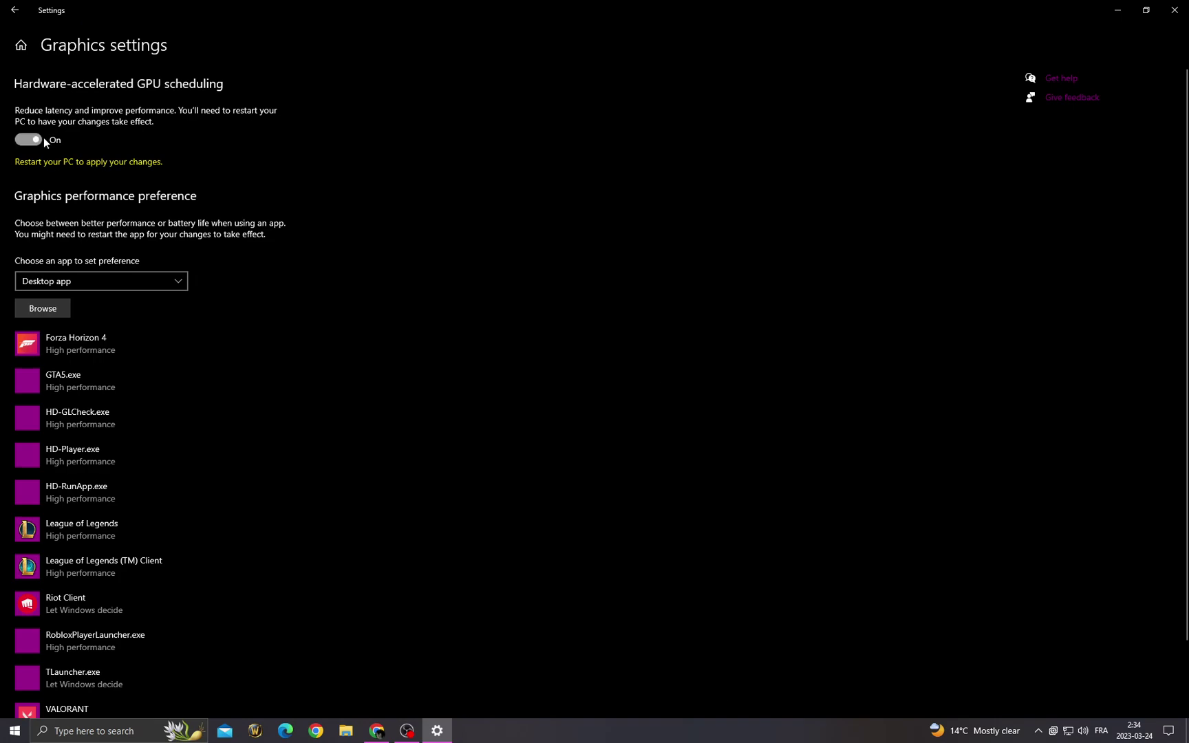
Turn hardware-accelerated GPU scheduling on and close Settings
{"action": "left_click_drag", "start_coordinate": [43, 140], "coordinate": [11, 141]}
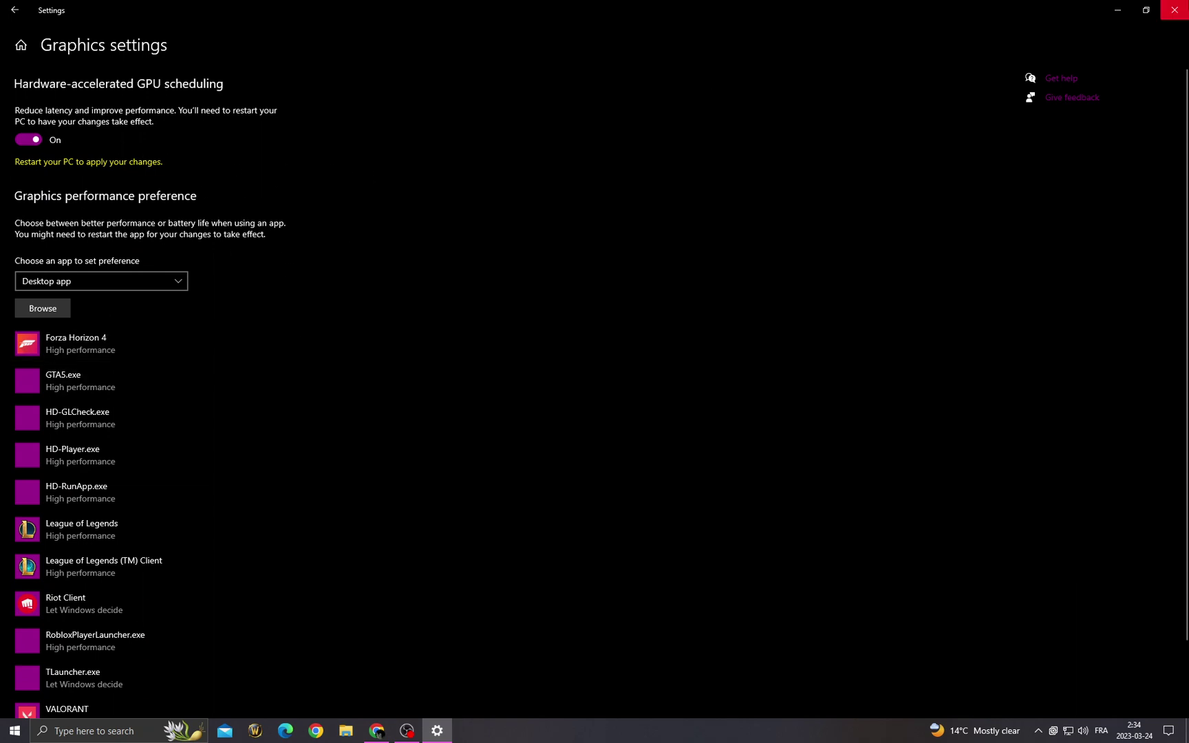
{"action": "left_click", "coordinate": [1175, 10]}
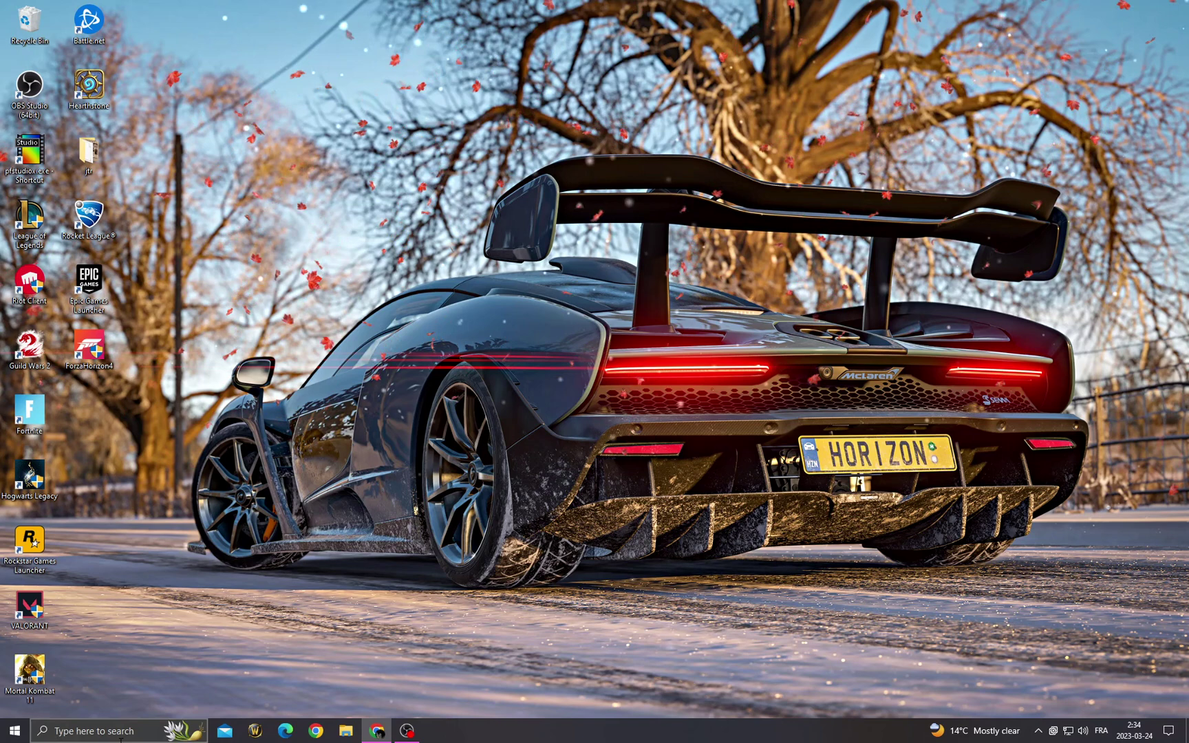
Search 'view advanced system settings' and open System Properties, centred on screen
{"action": "left_click", "coordinate": [97, 731]}
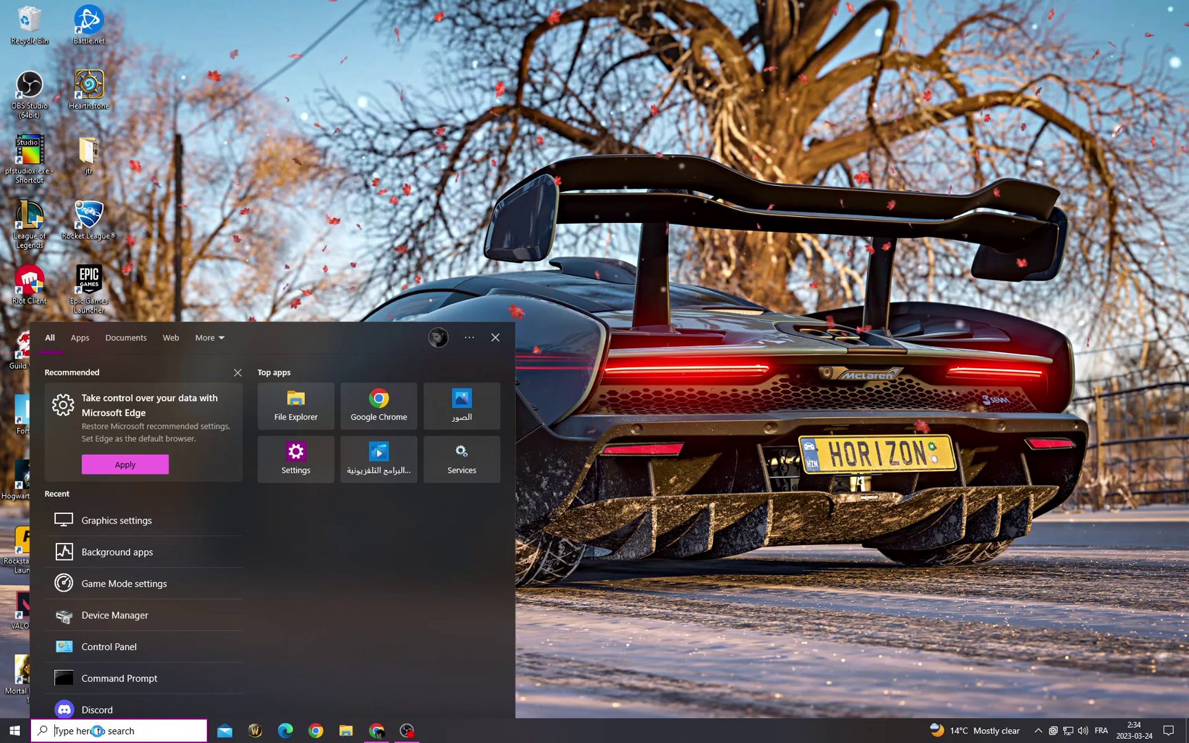
{"action": "type", "text": "viee"}
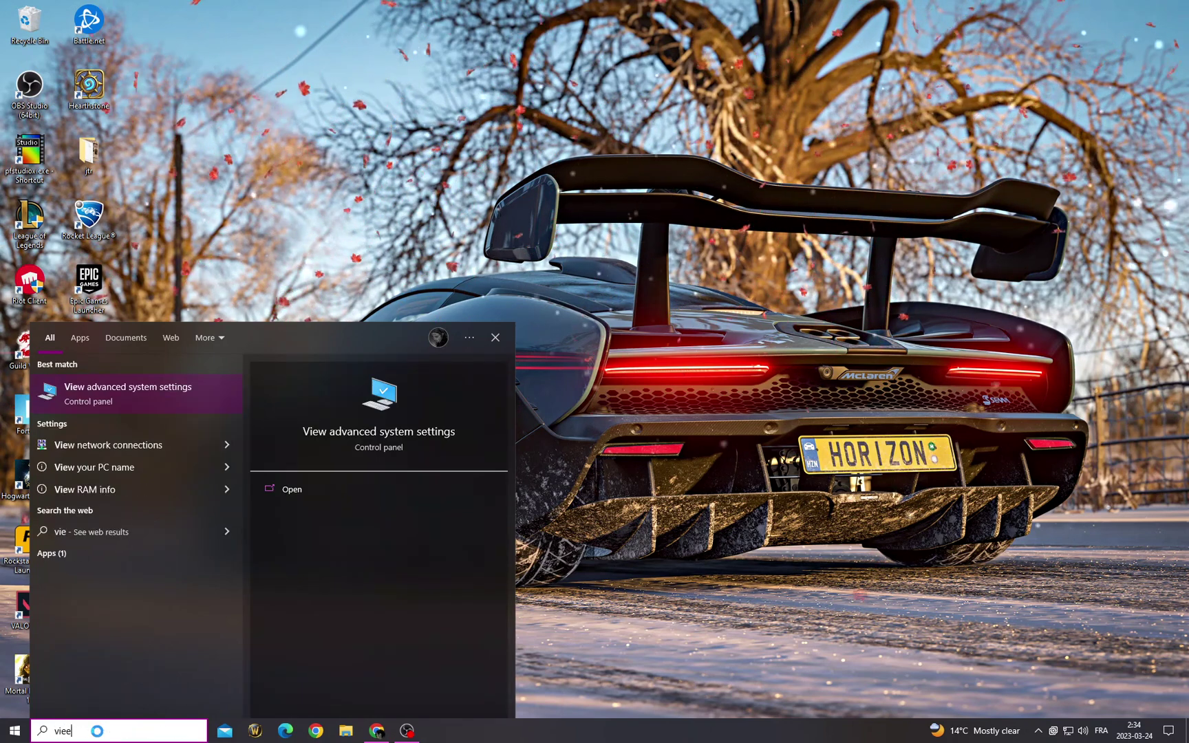
{"action": "type", "text": "w"}
{"action": "key", "text": "BackSpace"}
{"action": "key", "text": "BackSpace"}
{"action": "type", "text": "w"}
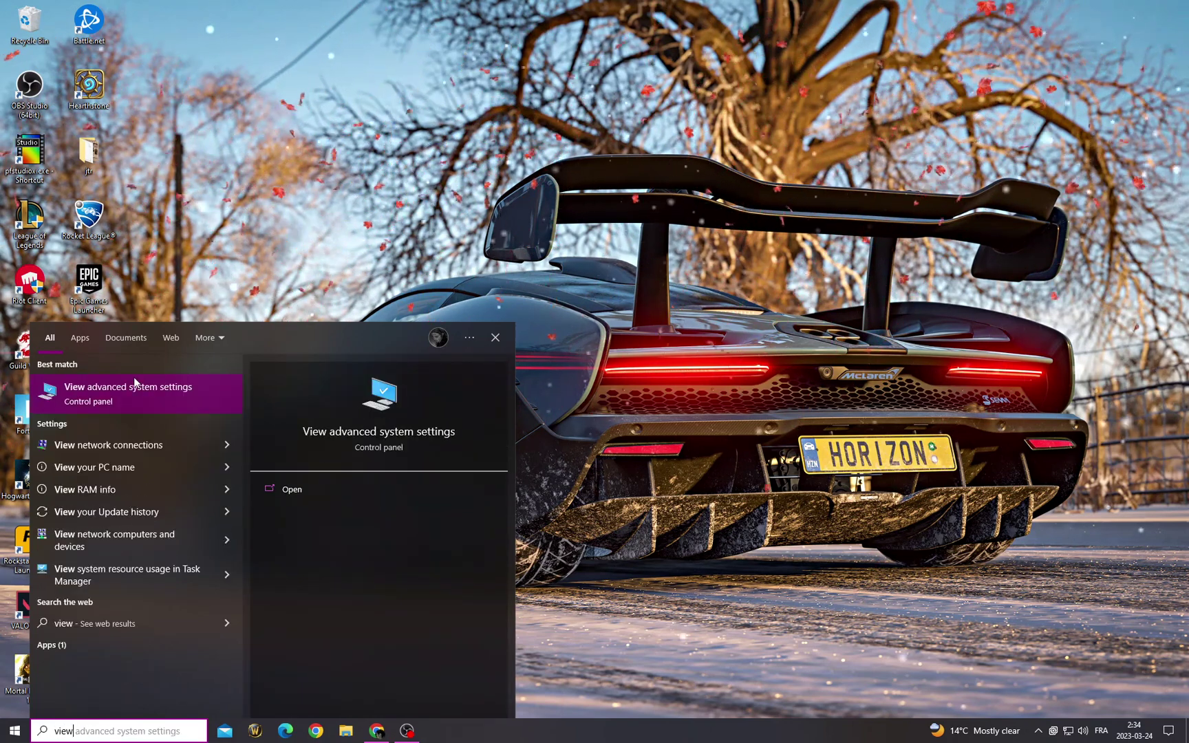
{"action": "left_click", "coordinate": [134, 381]}
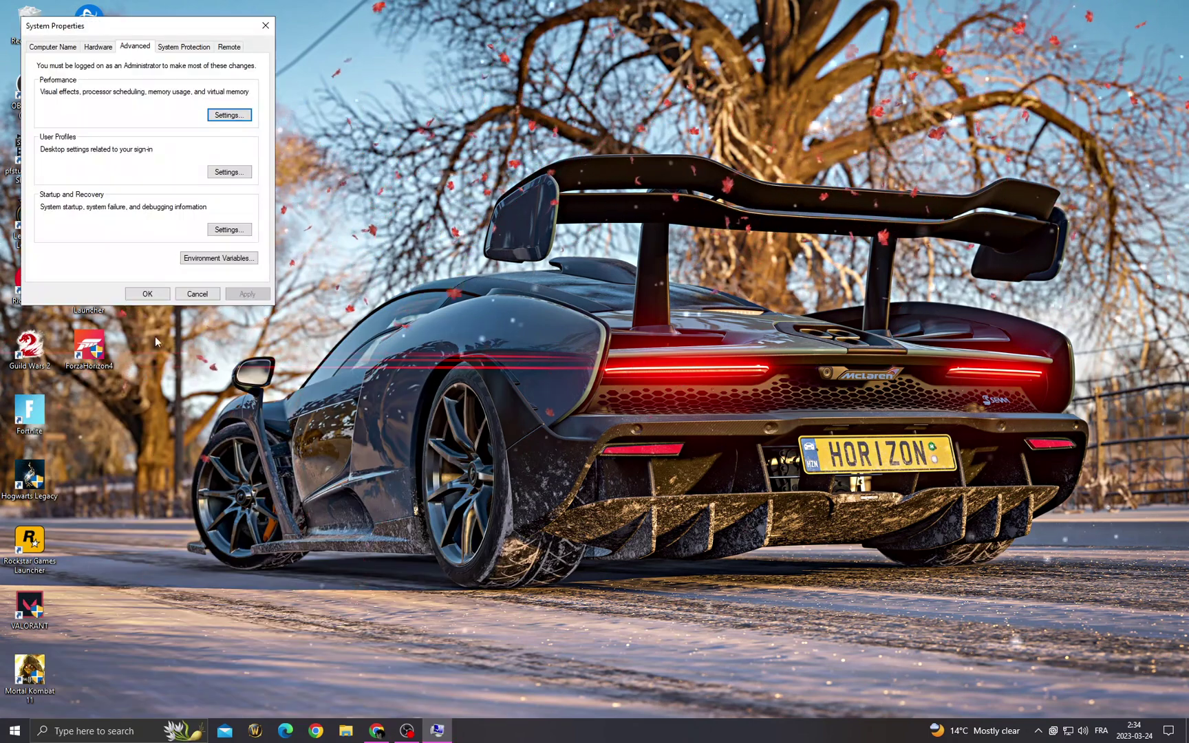
{"action": "left_click_drag", "start_coordinate": [174, 29], "coordinate": [671, 193]}
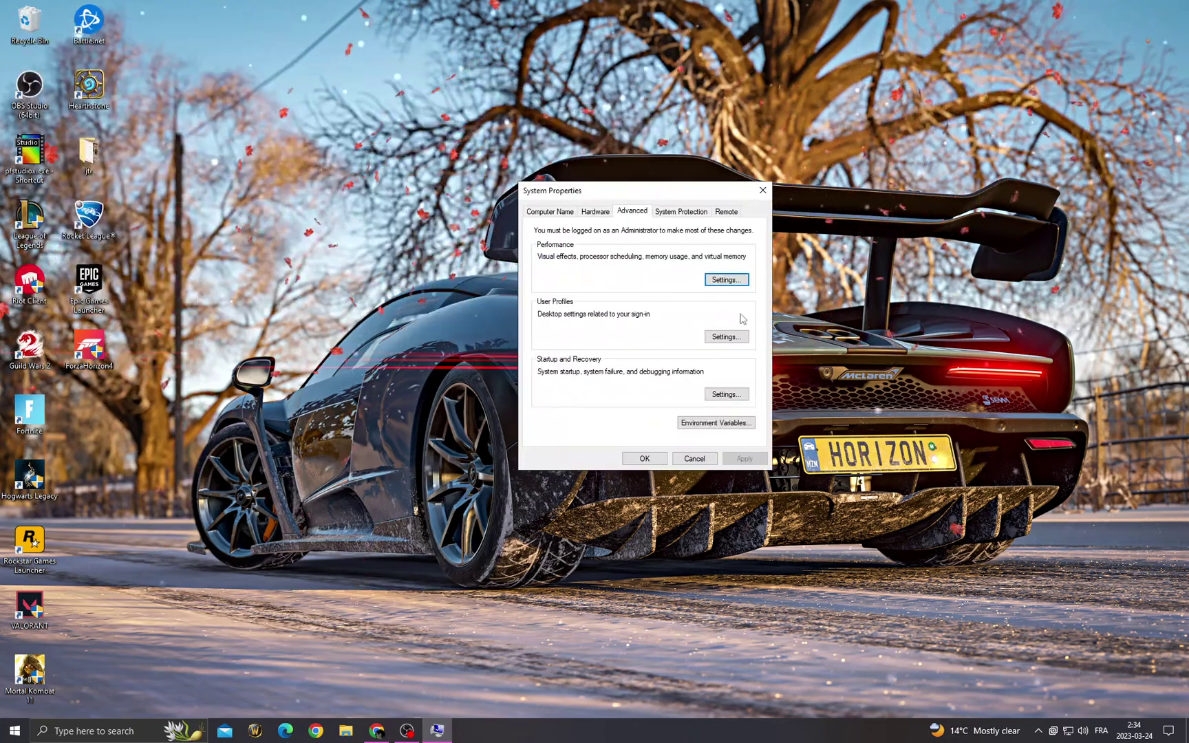
Set visual effects to best performance plus thumbnails, then close both dialogs
{"action": "left_click", "coordinate": [726, 280]}
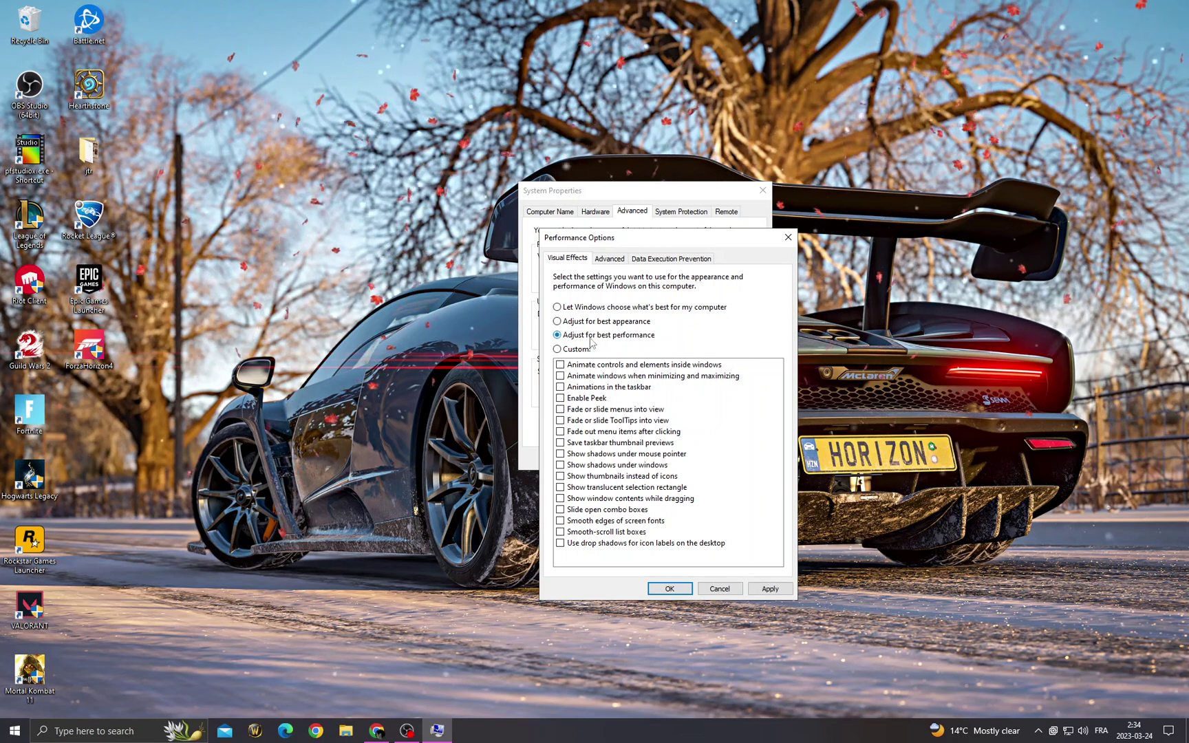
{"action": "left_click", "coordinate": [613, 499]}
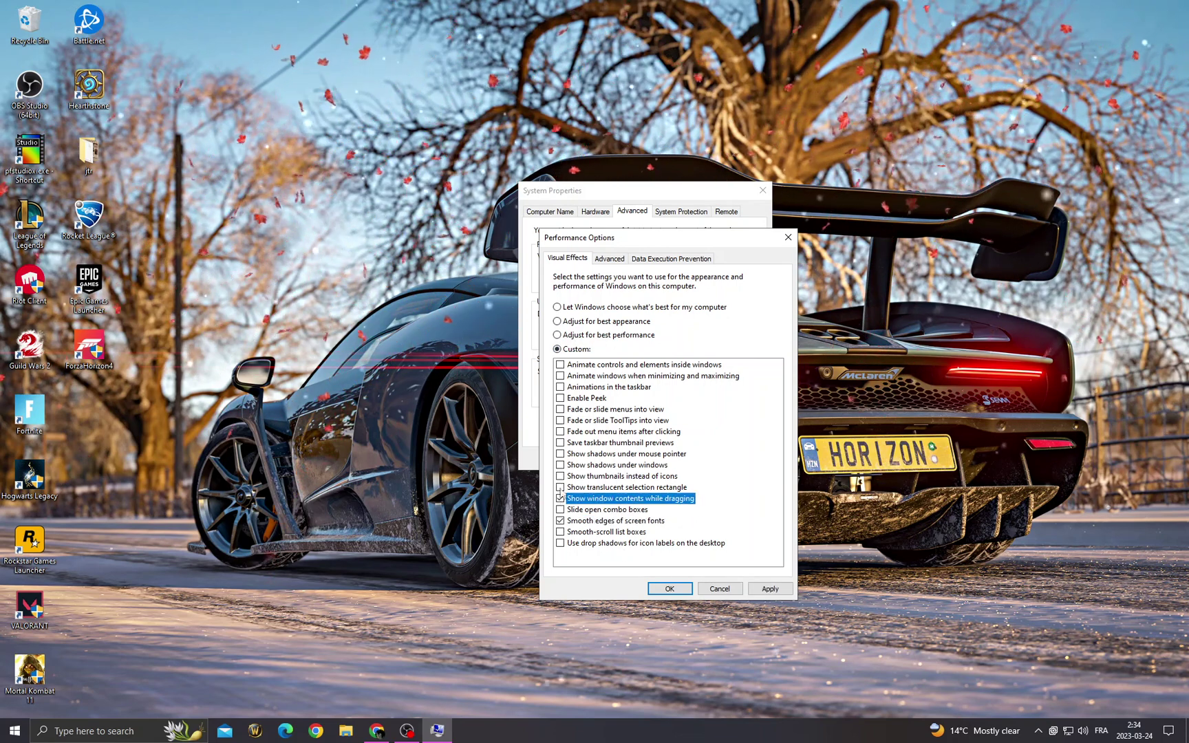
{"action": "left_click", "coordinate": [622, 477]}
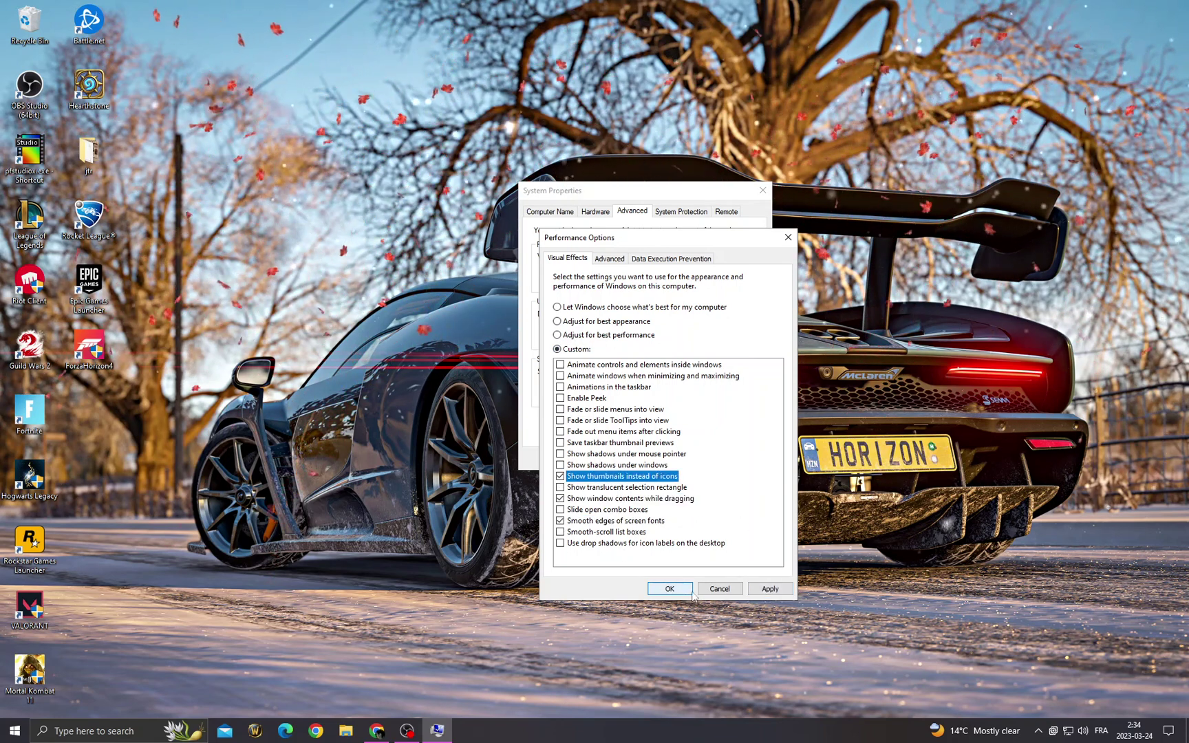
{"action": "left_click", "coordinate": [670, 589]}
{"action": "left_click", "coordinate": [645, 459]}
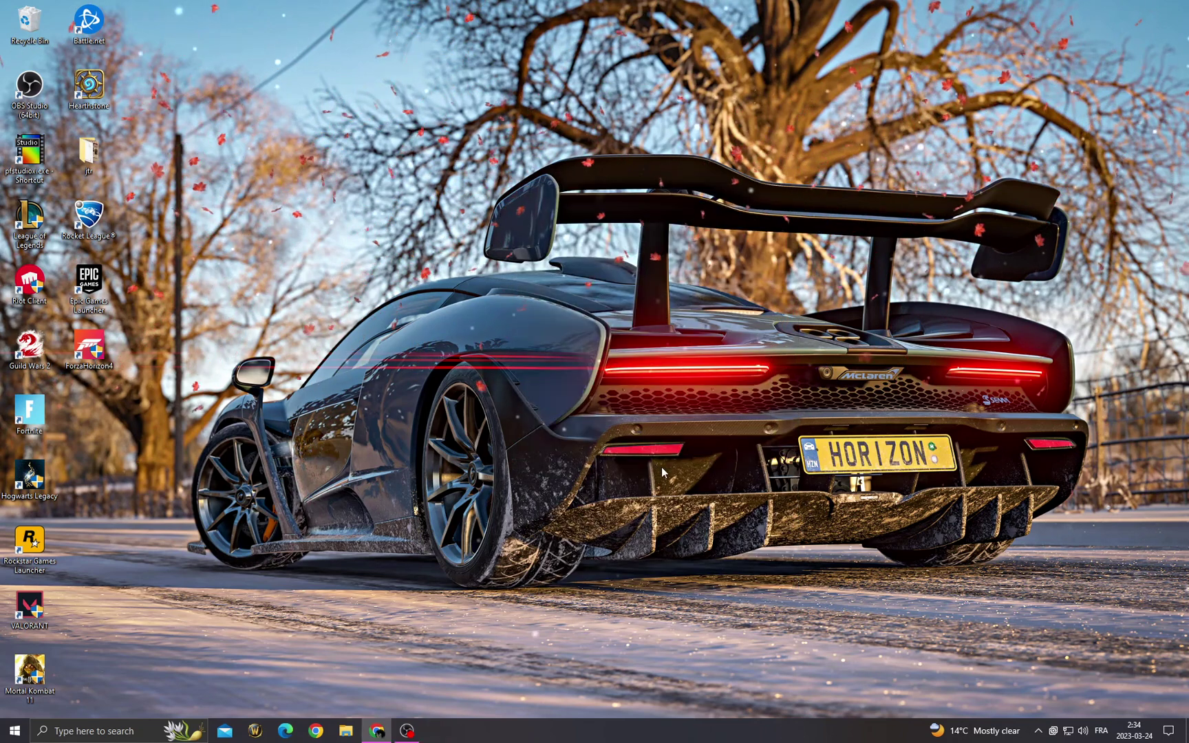